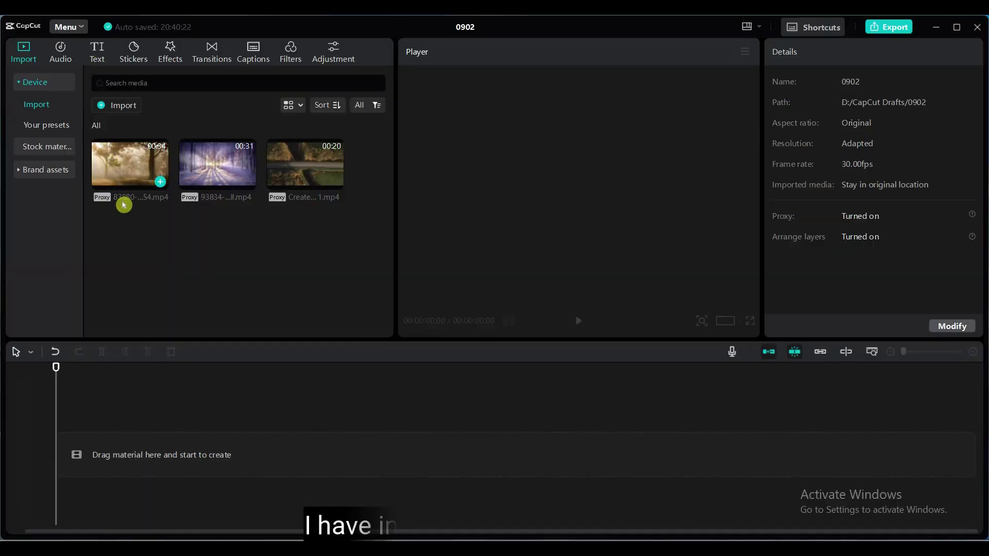
# Step: Preview the three imported nature clips, then bring up the text presets
pyautogui.click(118, 181)
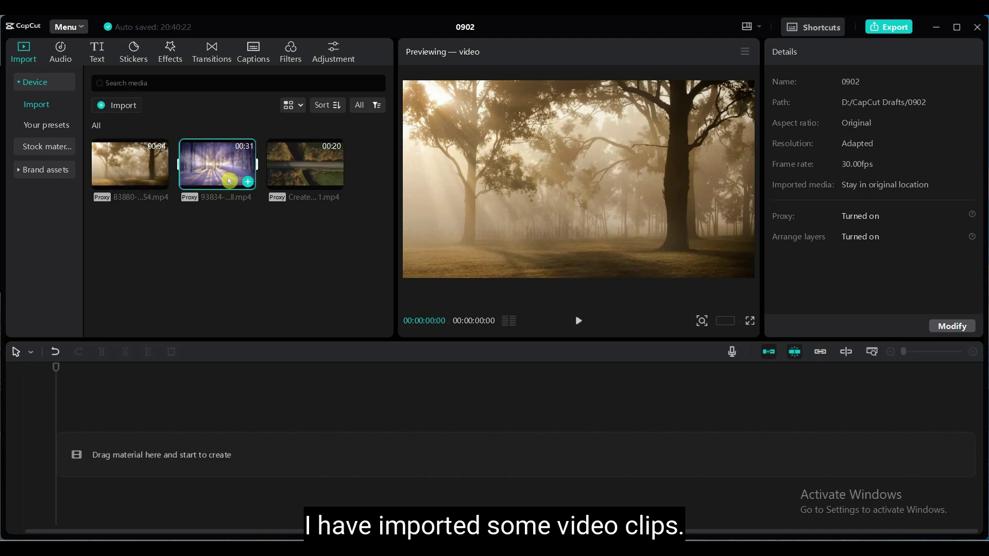
pyautogui.click(295, 175)
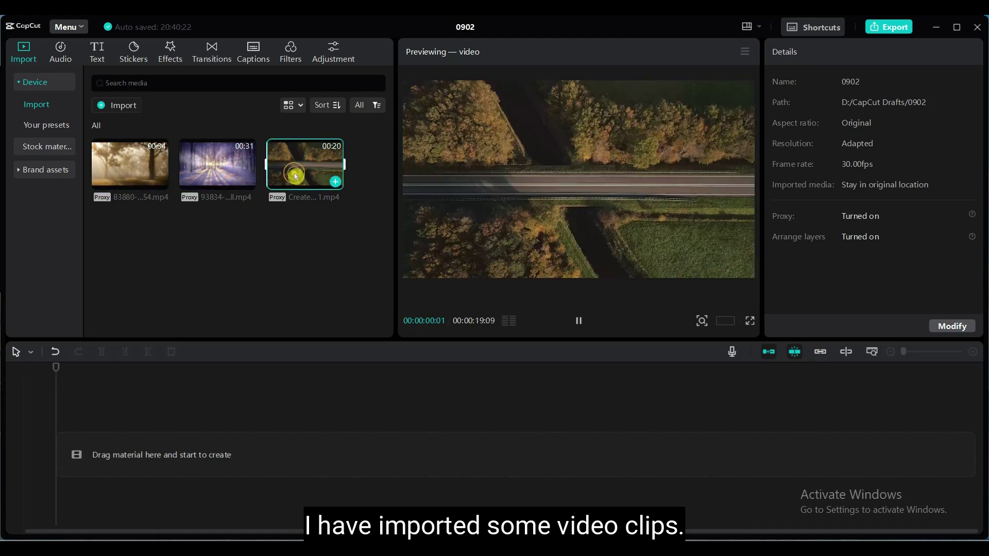
pyautogui.click(197, 162)
pyautogui.click(134, 164)
pyautogui.click(98, 53)
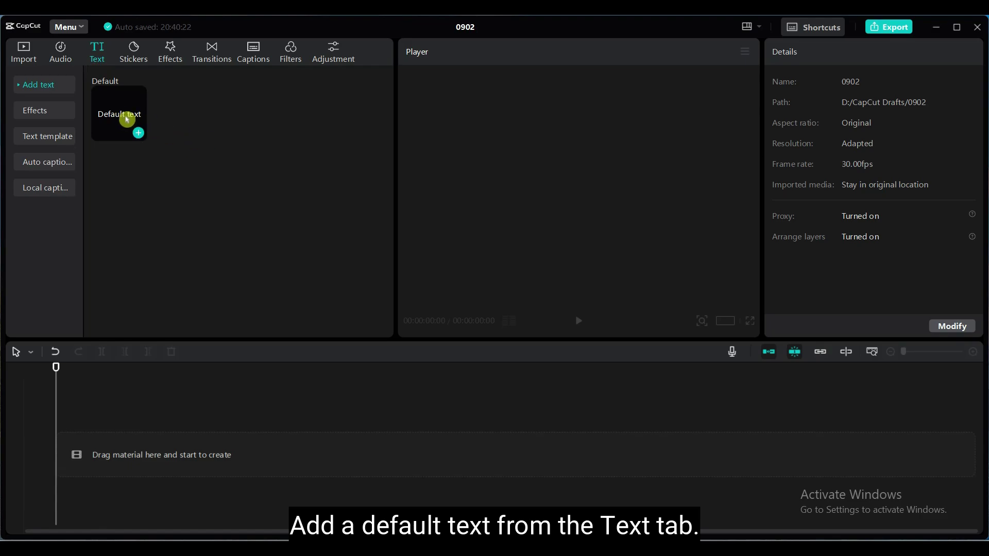
# Step: Add a Default text clip to the timeline, set its font to Impact and retype it as CAPCUT
pyautogui.moveTo(126, 119); pyautogui.dragTo(120, 421)
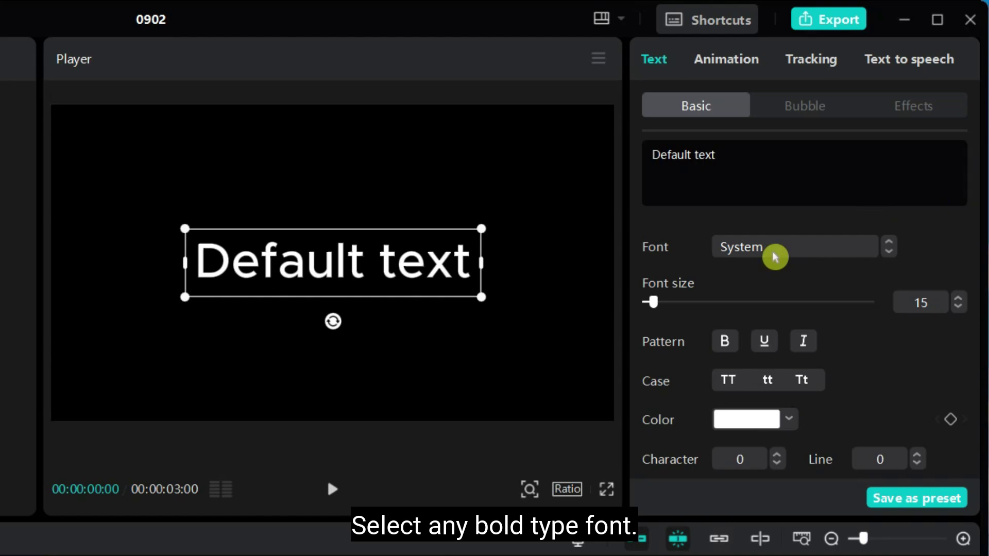
pyautogui.click(775, 256)
pyautogui.click(779, 219)
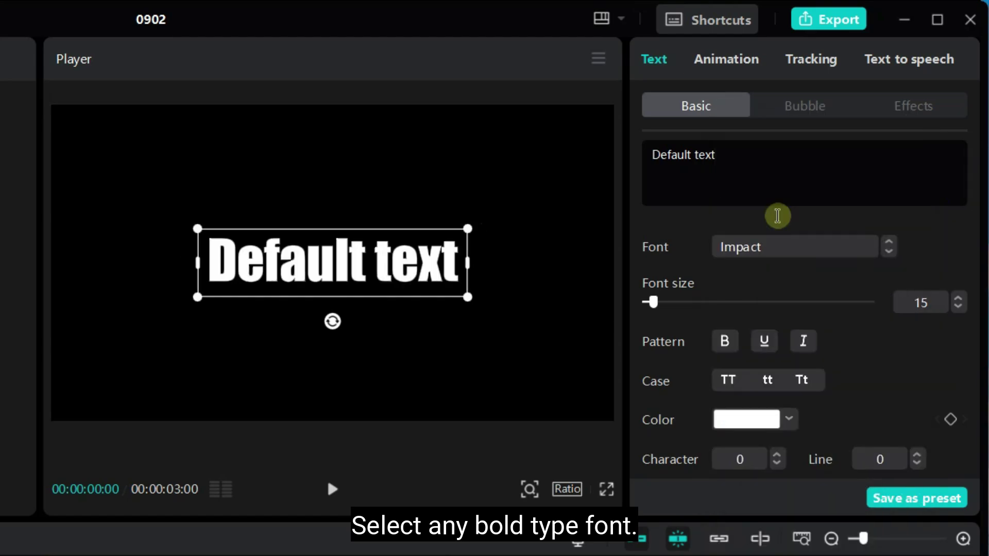
pyautogui.tripleClick(718, 161)
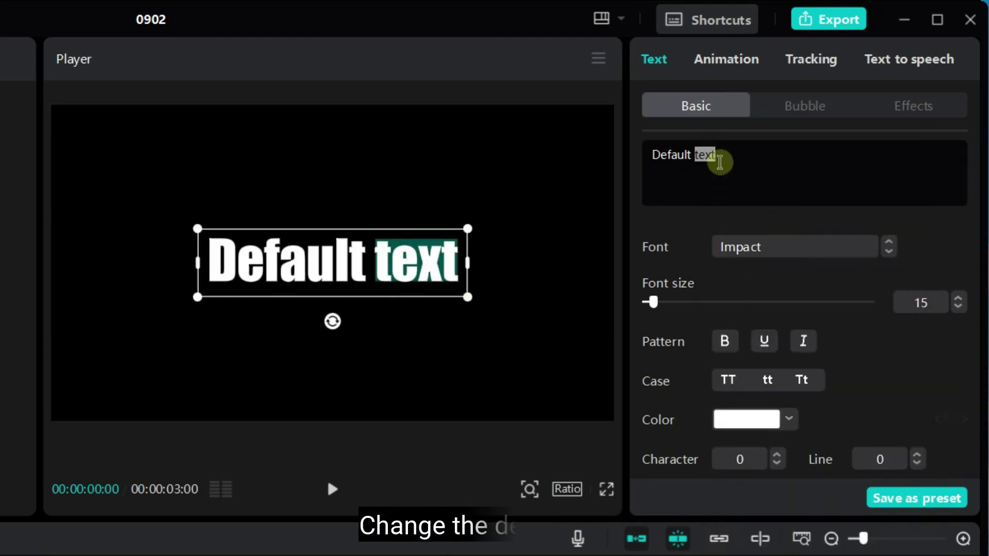
pyautogui.write('CAPCUT')
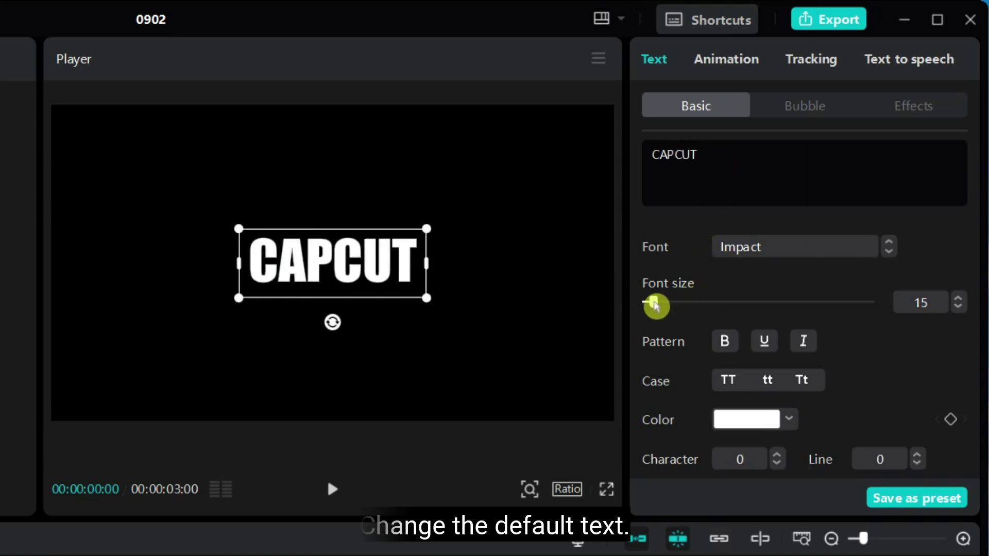
# Step: Set the title's font size to 50 and stretch the text clip to 5 seconds
pyautogui.moveTo(655, 304); pyautogui.dragTo(684, 318)
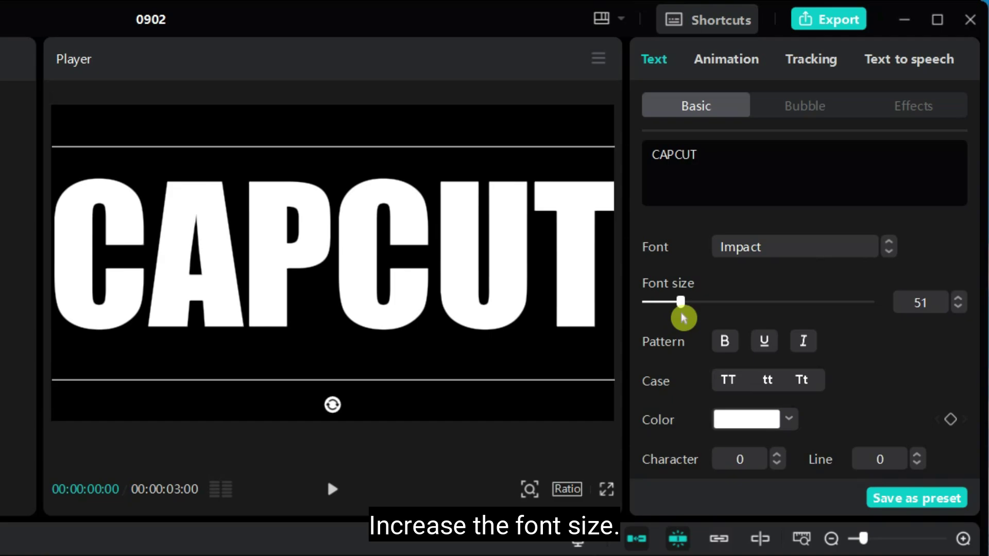
pyautogui.click(960, 309)
pyautogui.click(959, 308)
pyautogui.click(959, 308)
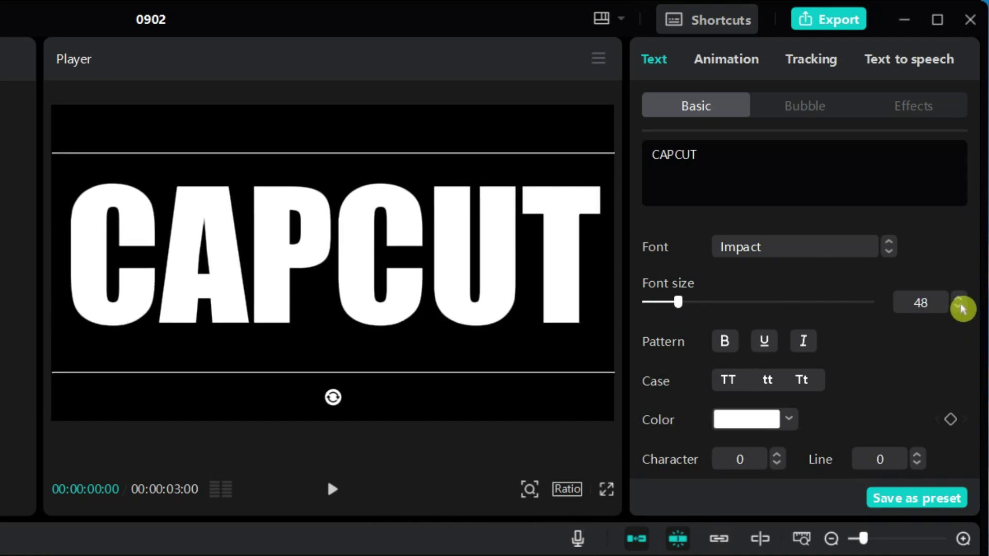
pyautogui.click(959, 297)
pyautogui.click(959, 297)
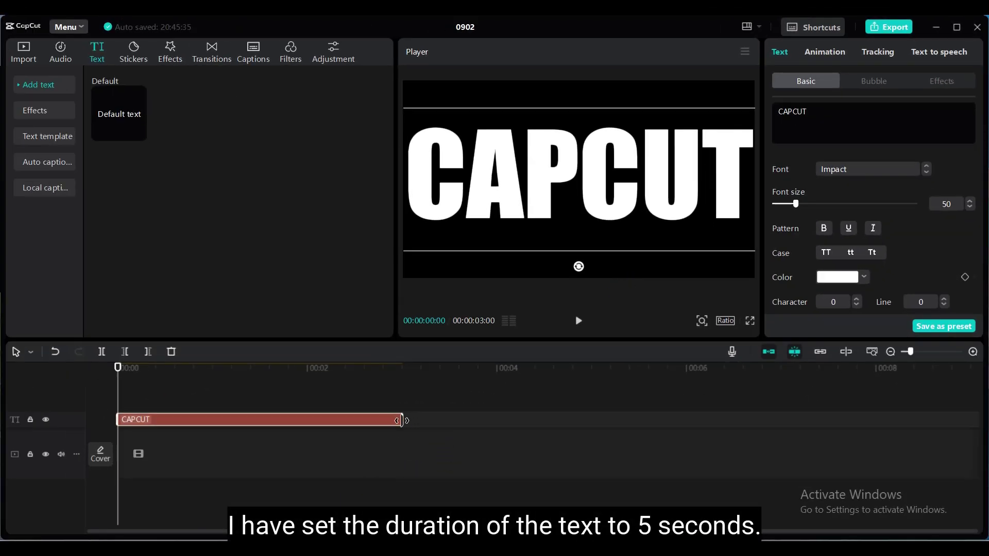
pyautogui.moveTo(403, 420); pyautogui.dragTo(508, 423)
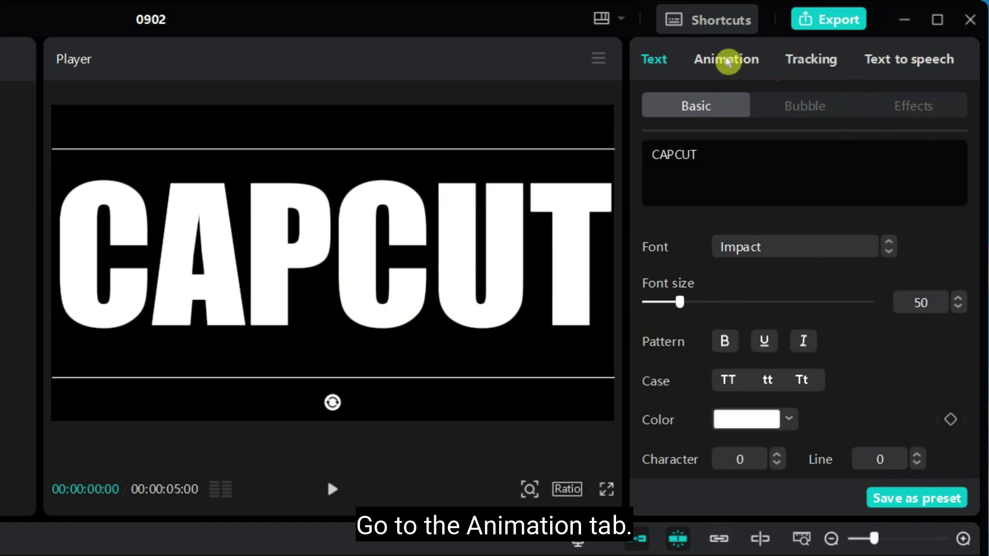
# Step: Browse the title's entrance, exit and loop animations, trying a wave loop
pyautogui.click(728, 61)
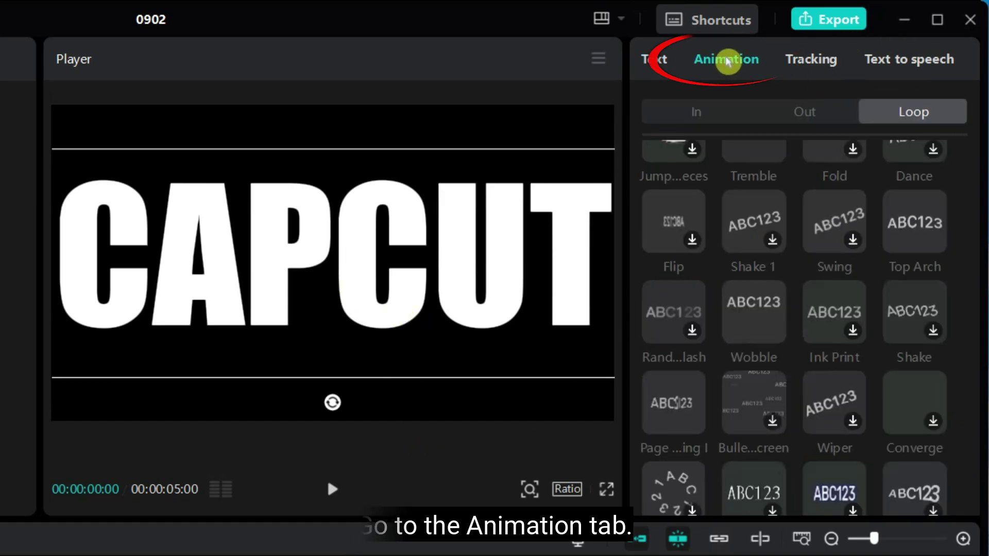
pyautogui.click(698, 114)
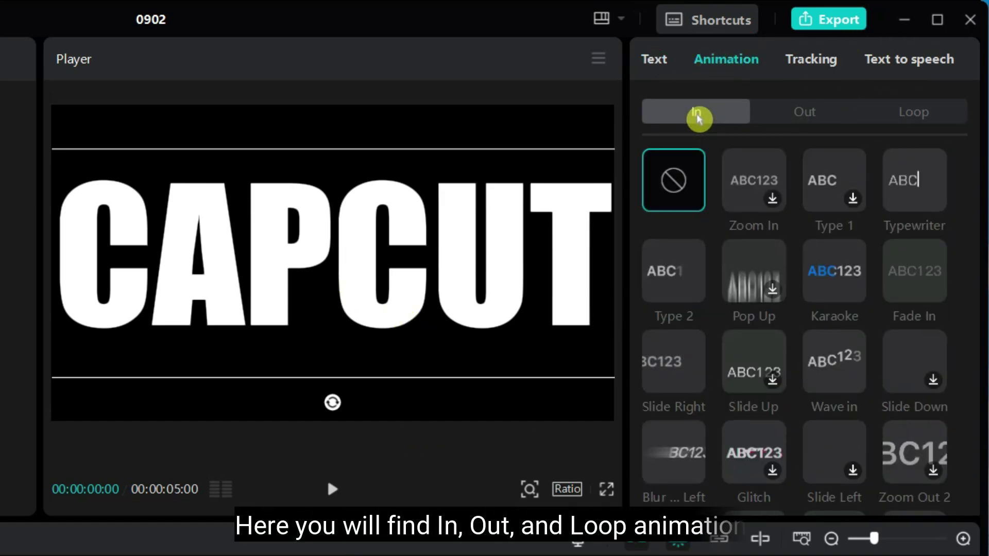
pyautogui.click(802, 116)
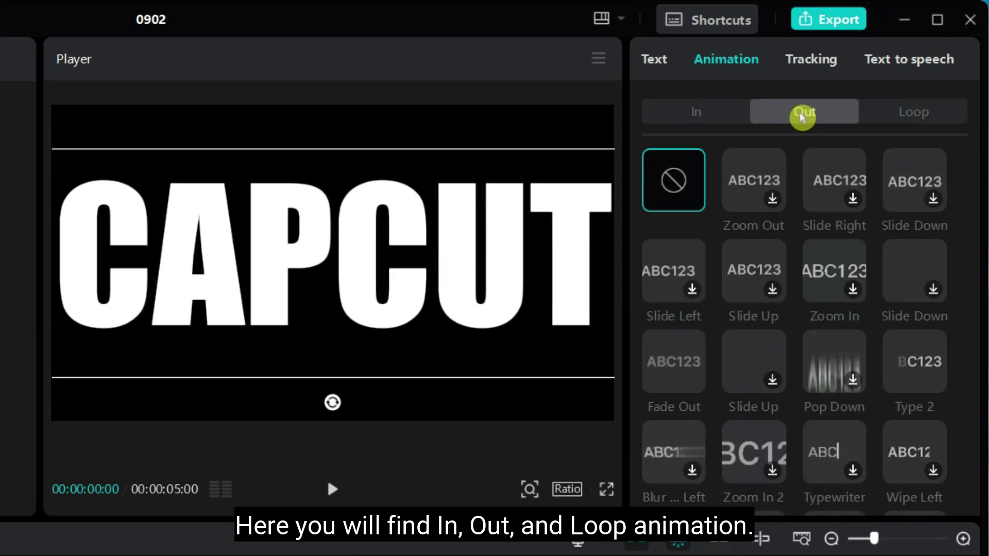
pyautogui.click(921, 121)
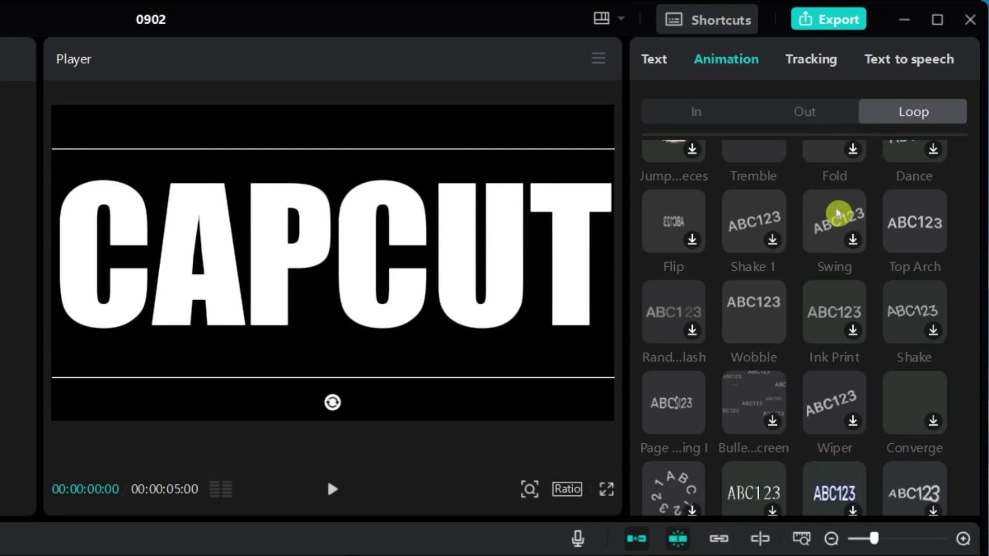
pyautogui.moveTo(973, 294); pyautogui.dragTo(974, 149)
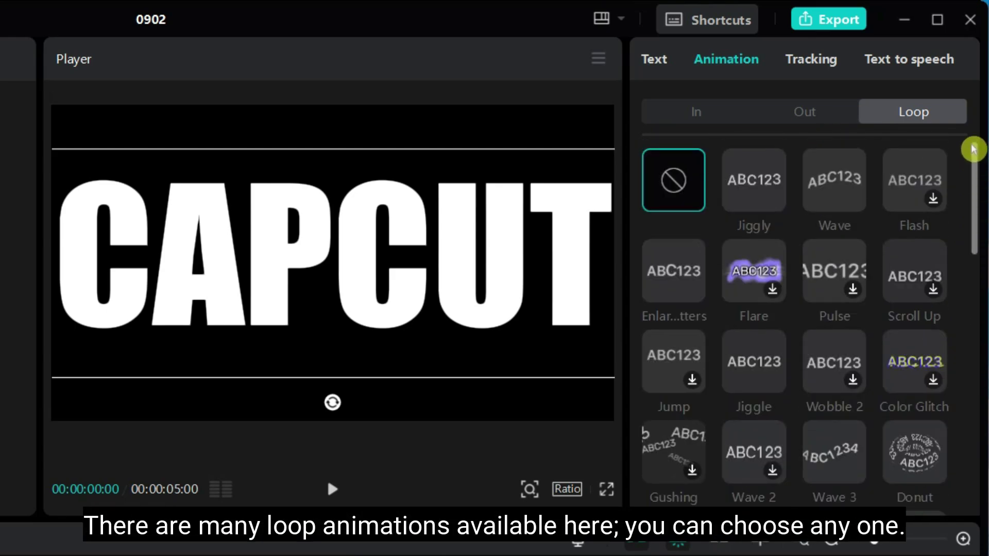
pyautogui.click(749, 192)
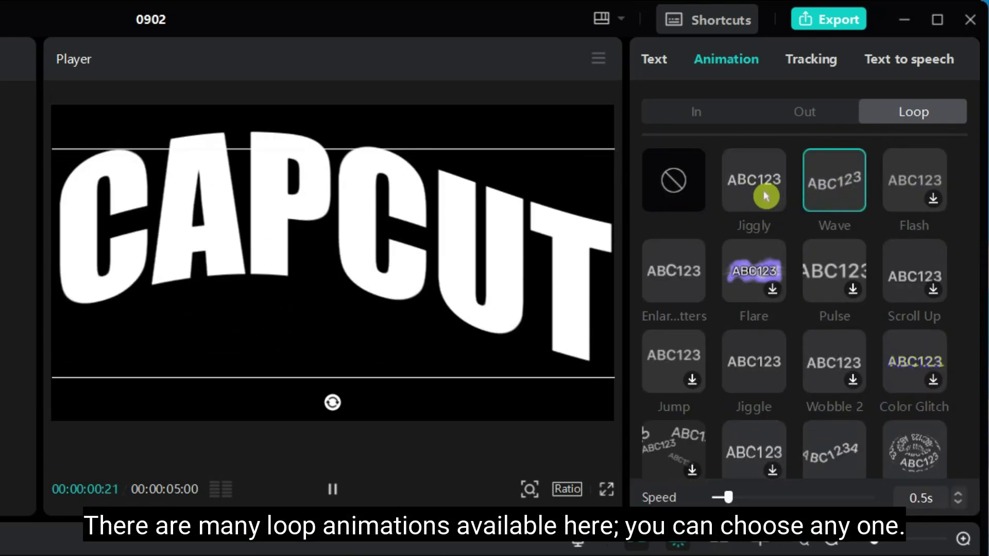
pyautogui.moveTo(975, 170); pyautogui.dragTo(974, 292)
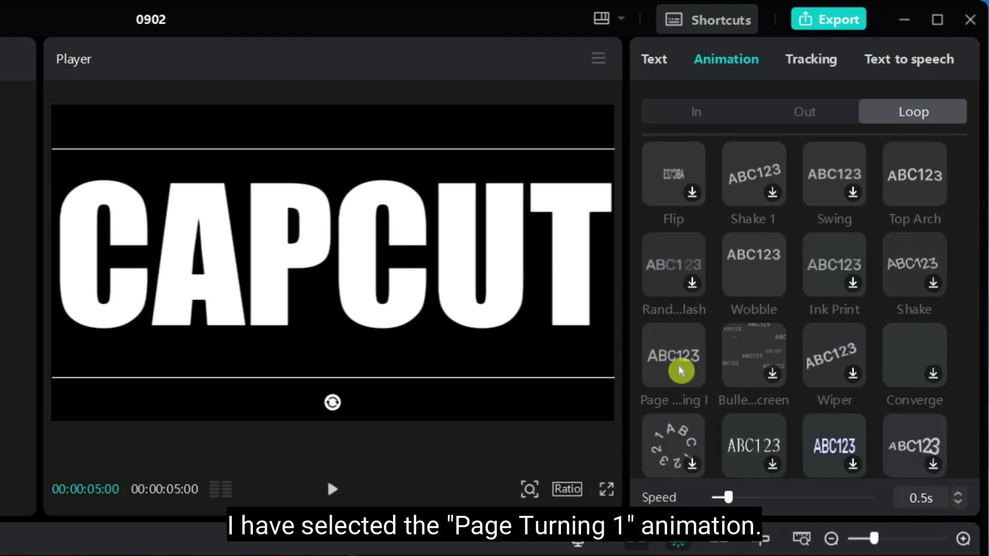
# Step: Apply the Page Turning 1 loop, raise its speed to about 2.1s, and play it back
pyautogui.click(681, 371)
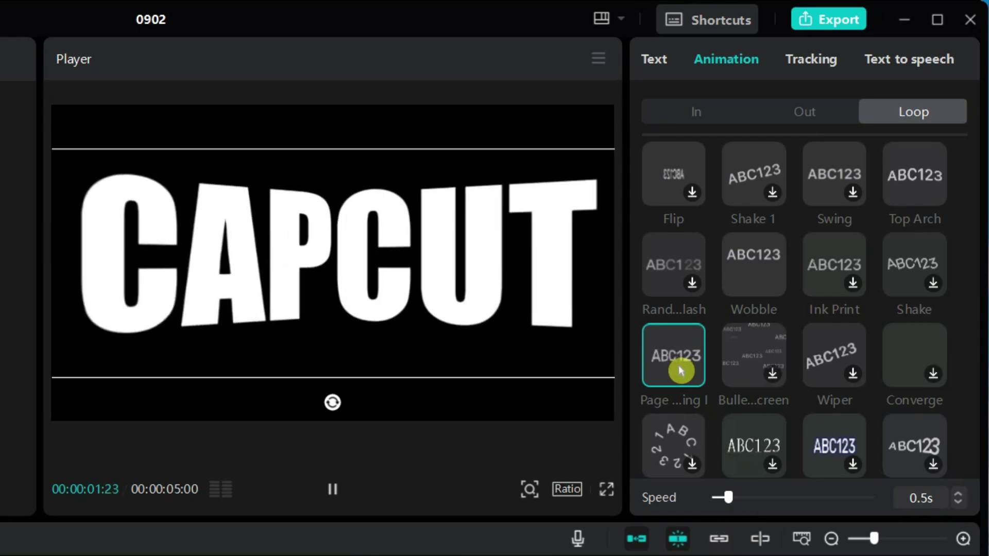
pyautogui.moveTo(728, 497)
pyautogui.mouseDown()
pyautogui.moveTo(747, 517)
pyautogui.moveTo(762, 516)
pyautogui.mouseUp()
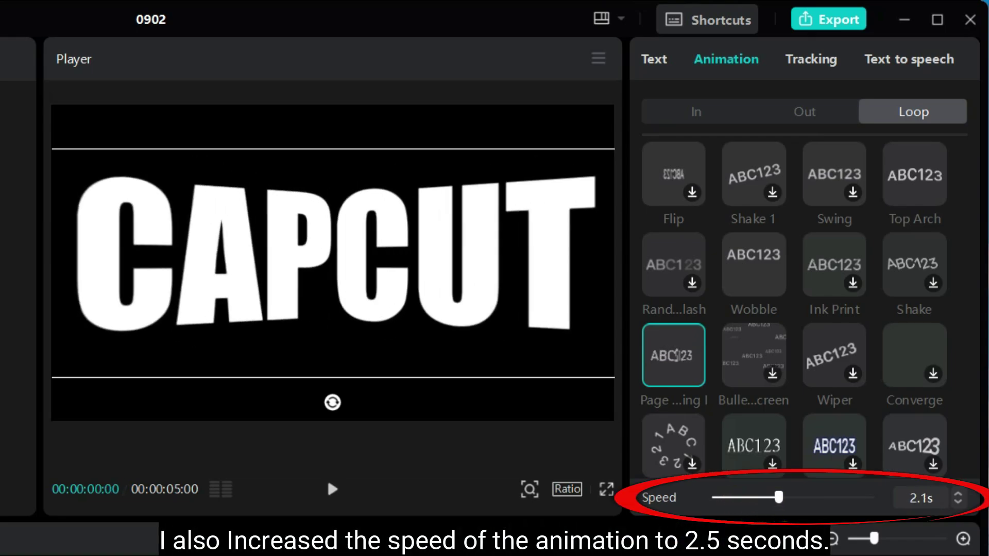
pyautogui.click(332, 489)
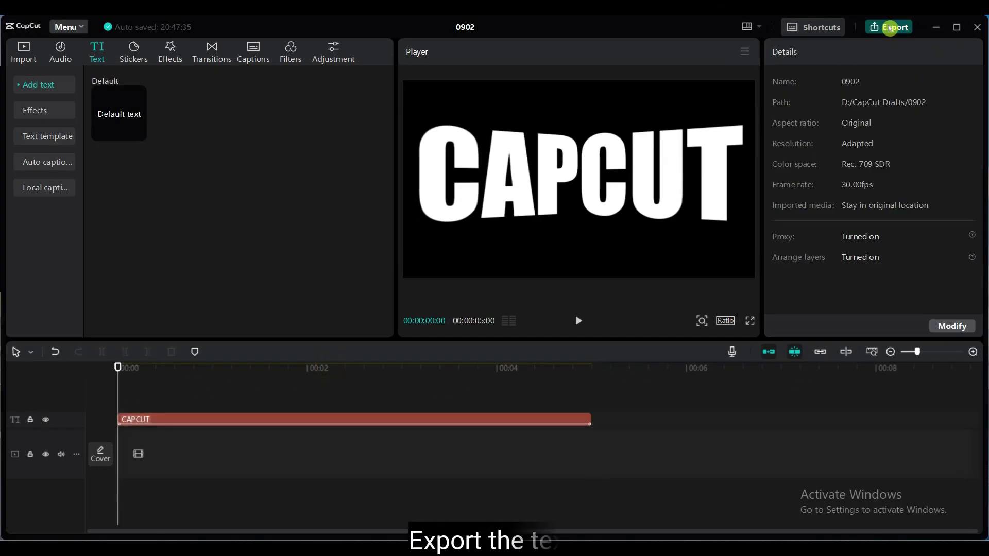
# Step: Export the title as a 1080P mp4 video named Text 1 and close the export window
pyautogui.click(890, 28)
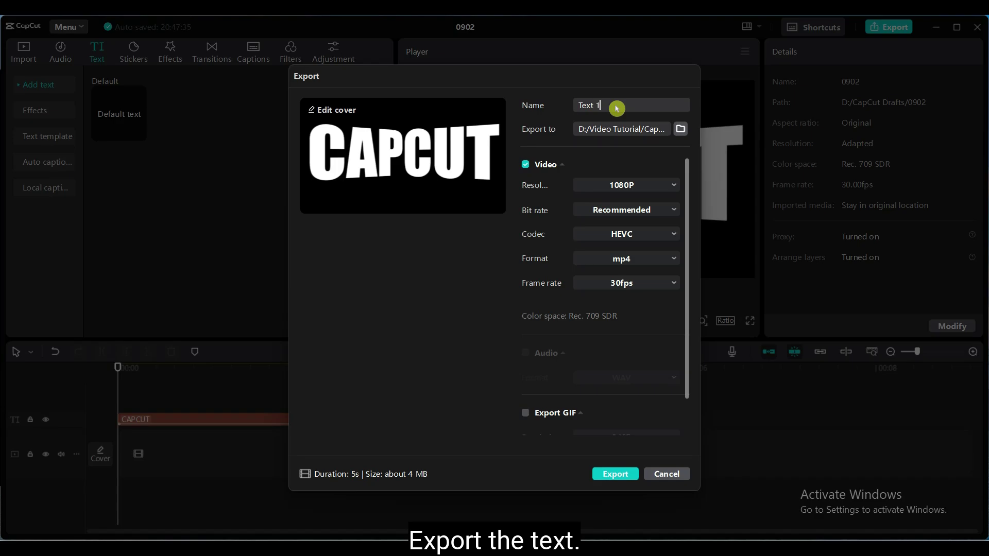
pyautogui.click(616, 475)
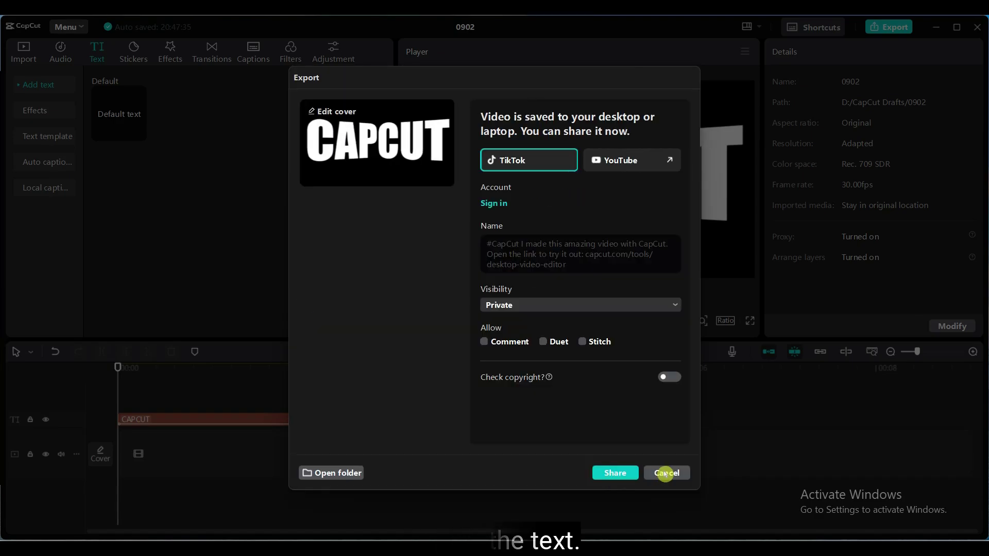
pyautogui.click(664, 473)
pyautogui.click(233, 211)
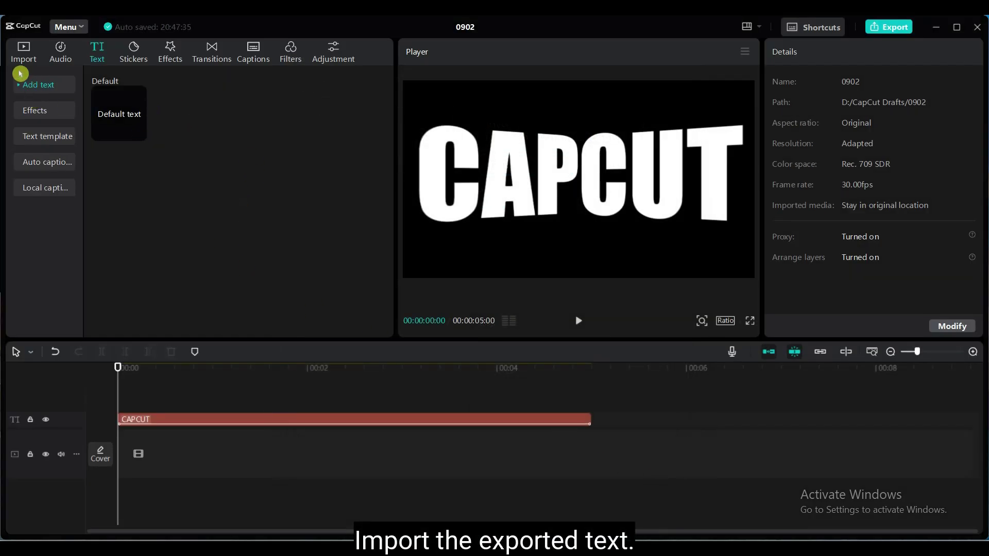
# Step: Import Text 1.mp4 from the Cinematic Intro 4 folder into the media library
pyautogui.click(24, 52)
pyautogui.click(249, 267)
pyautogui.click(172, 48)
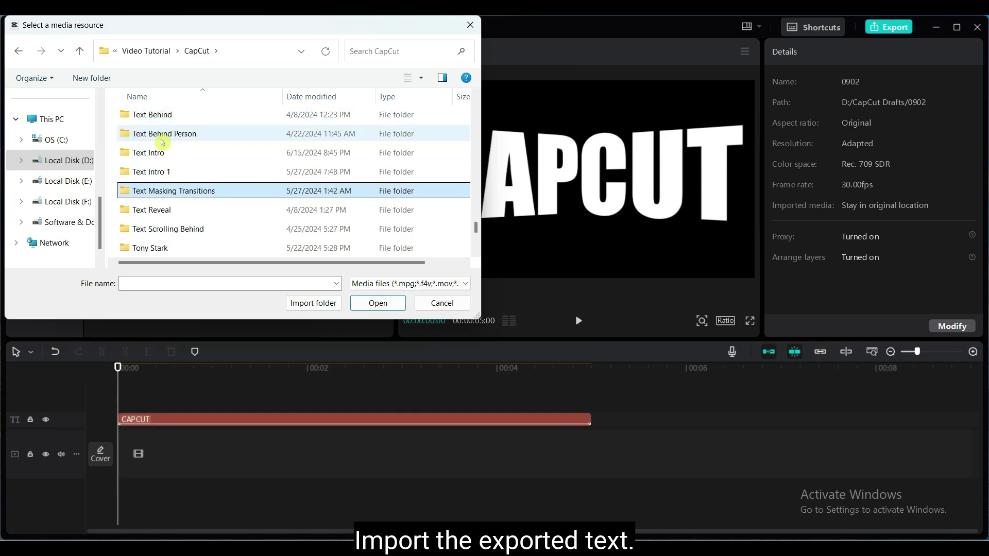
pyautogui.scroll(-3, 258, 195)
pyautogui.doubleClick(201, 228)
pyautogui.scroll(-2, 477, 246)
pyautogui.click(287, 254)
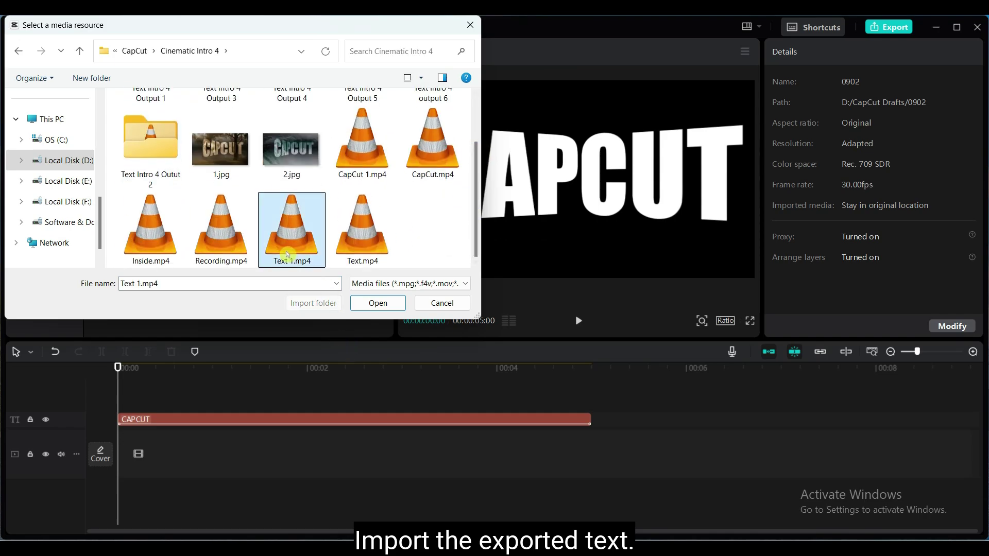
pyautogui.click(362, 308)
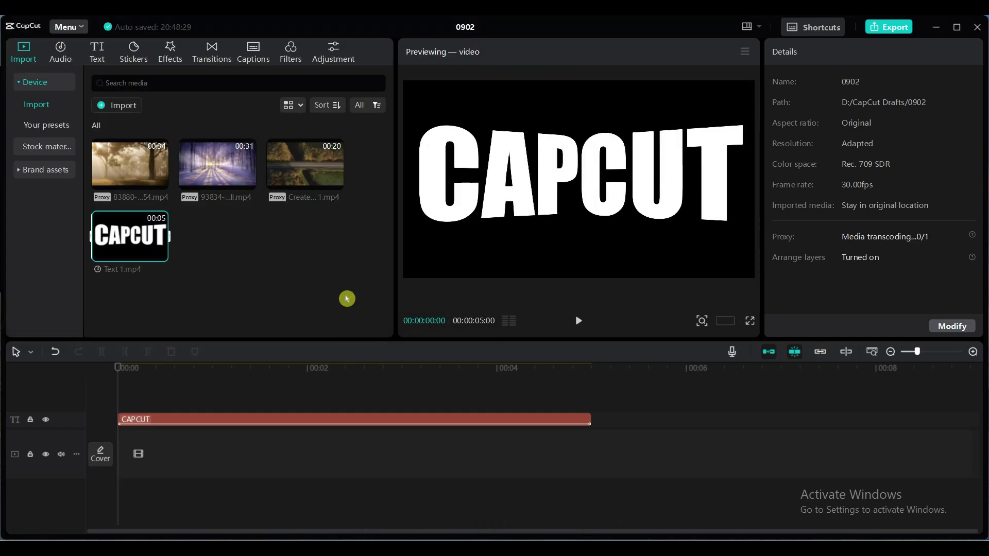
# Step: Delete the CAPCUT text clip and place Create Slide 1.mp4 on the main track
pyautogui.click(168, 420)
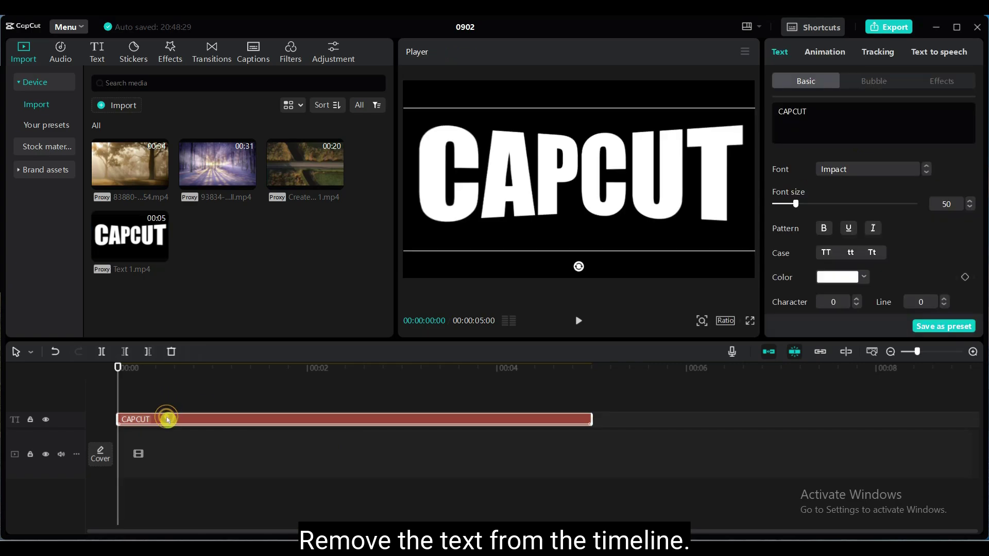
pyautogui.press('Delete')
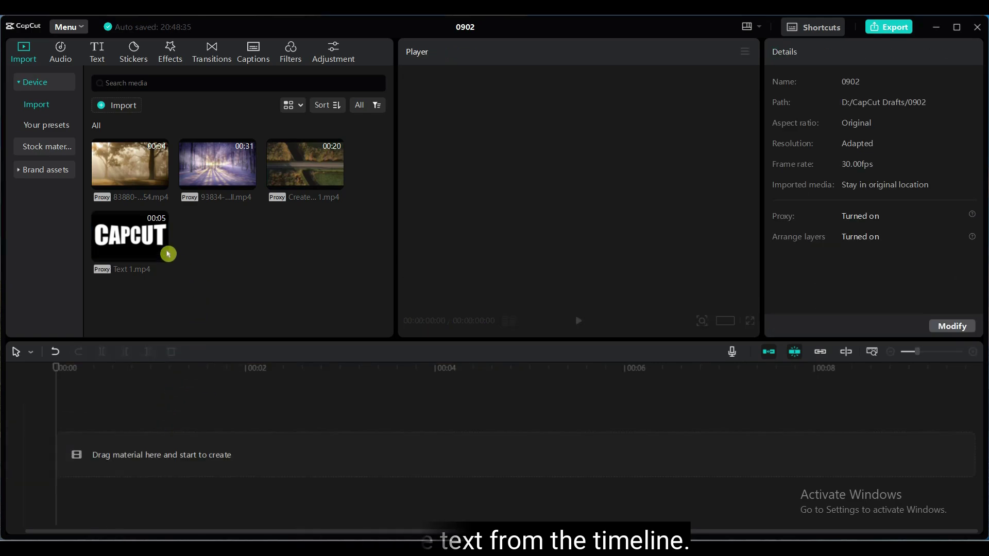
pyautogui.moveTo(309, 164); pyautogui.dragTo(124, 451)
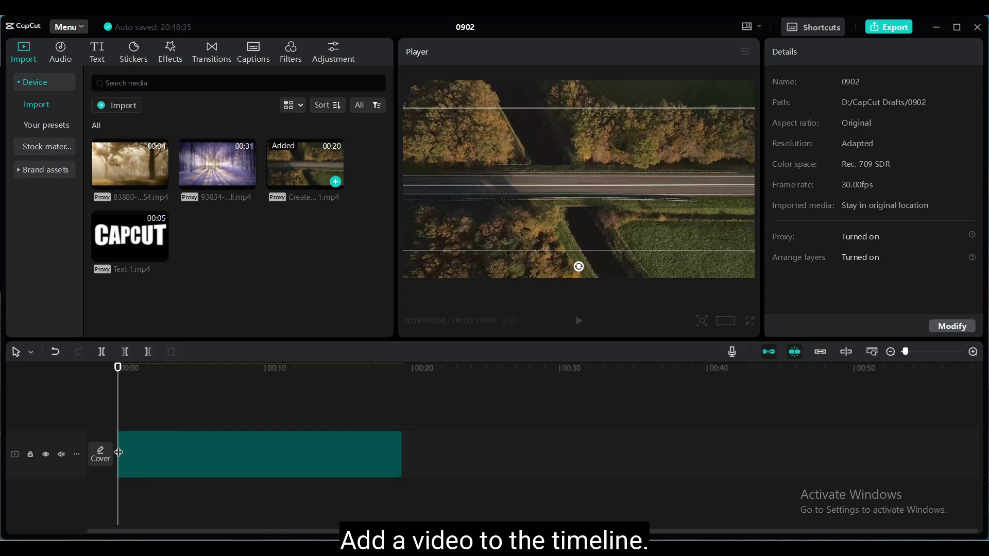
# Step: Zoom the timeline in and put Text 1.mp4 on a track above the footage
pyautogui.click(160, 369)
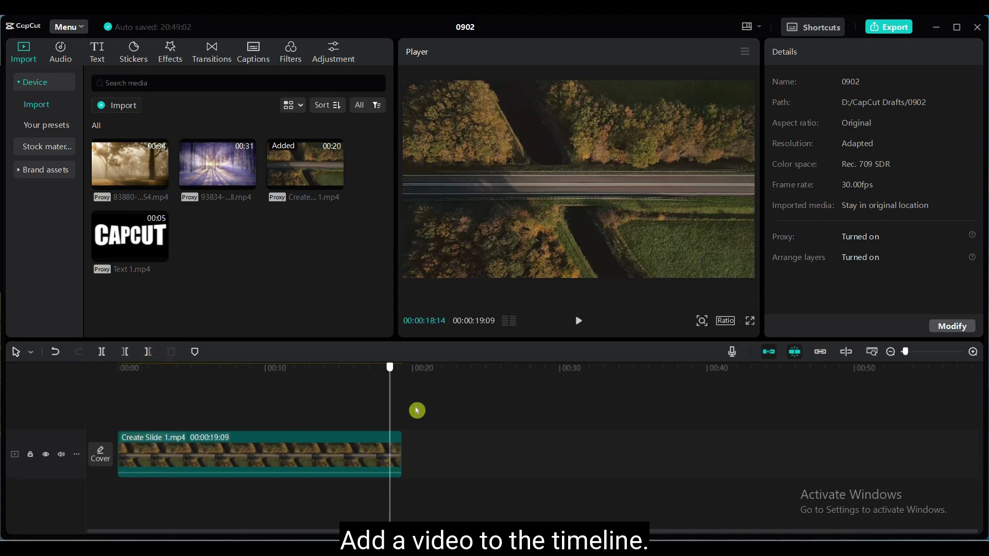
pyautogui.click(973, 352)
pyautogui.click(134, 247)
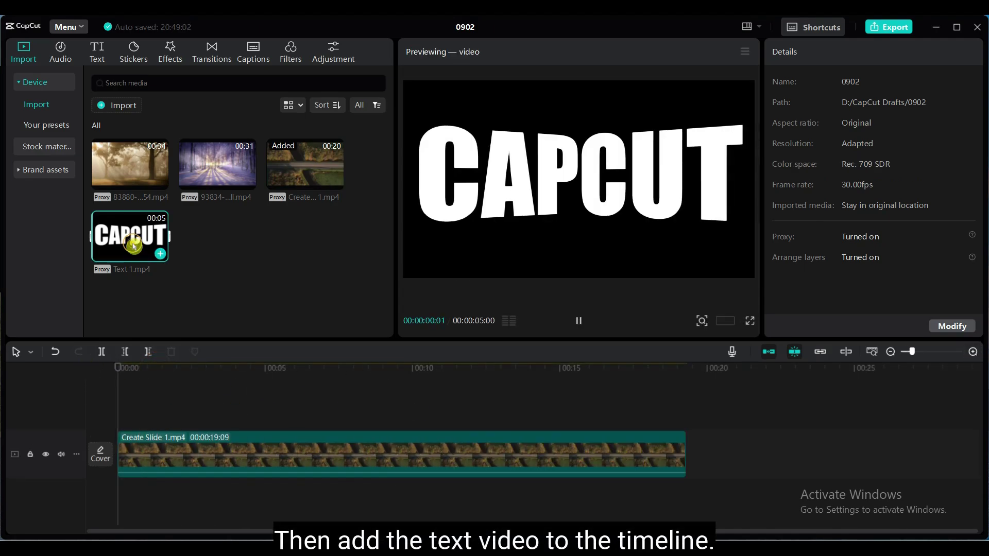
pyautogui.moveTo(133, 247); pyautogui.dragTo(118, 415)
# Step: Give the text video a Mirror mask at Y 31, size 596, with feather 100
pyautogui.click(170, 420)
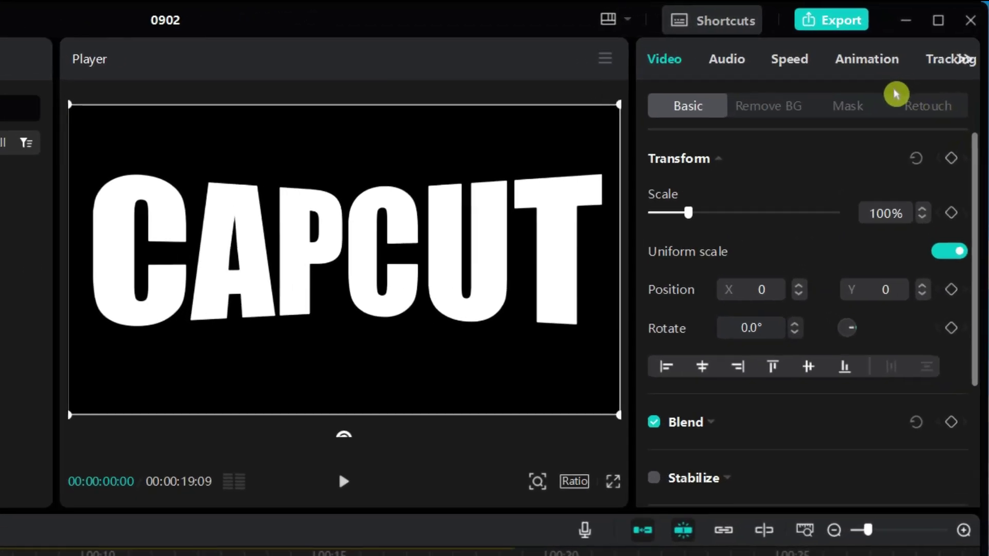
pyautogui.click(896, 83)
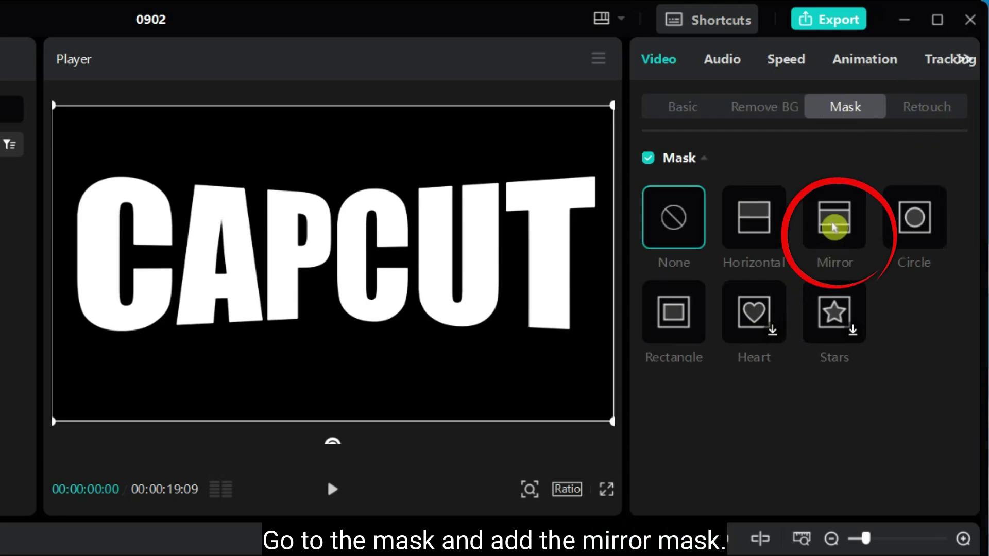
pyautogui.click(834, 226)
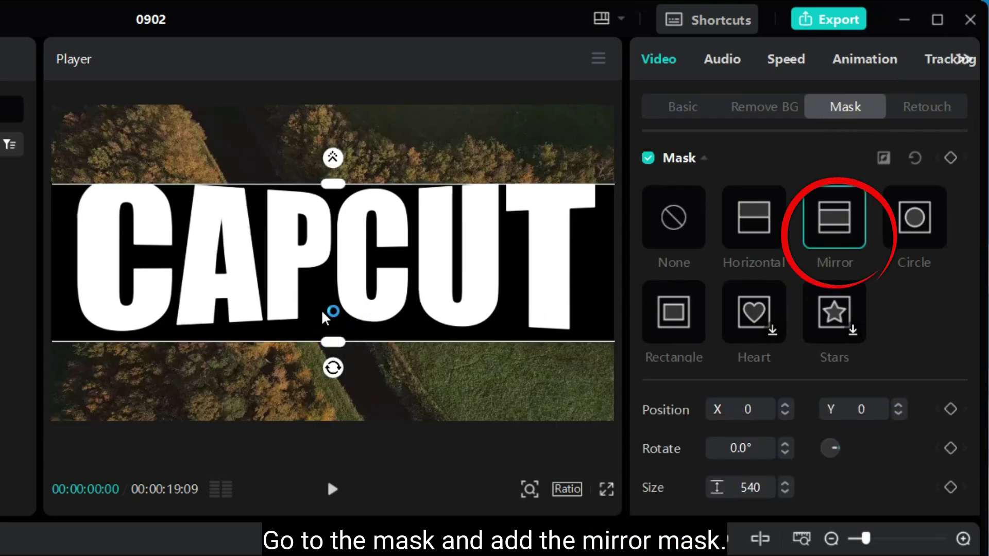
pyautogui.moveTo(361, 280); pyautogui.dragTo(361, 271)
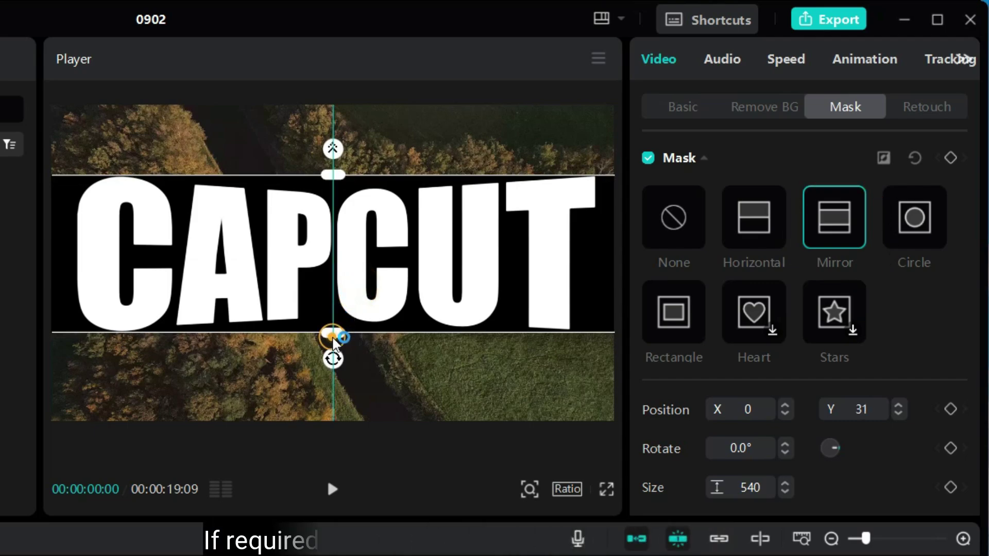
pyautogui.moveTo(333, 343); pyautogui.dragTo(333, 351)
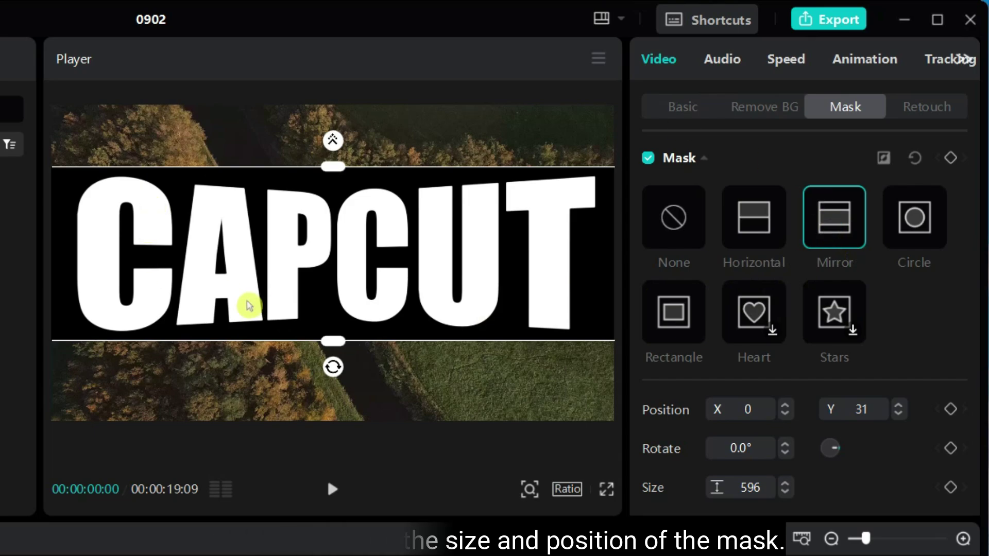
pyautogui.scroll(-1, 909, 345)
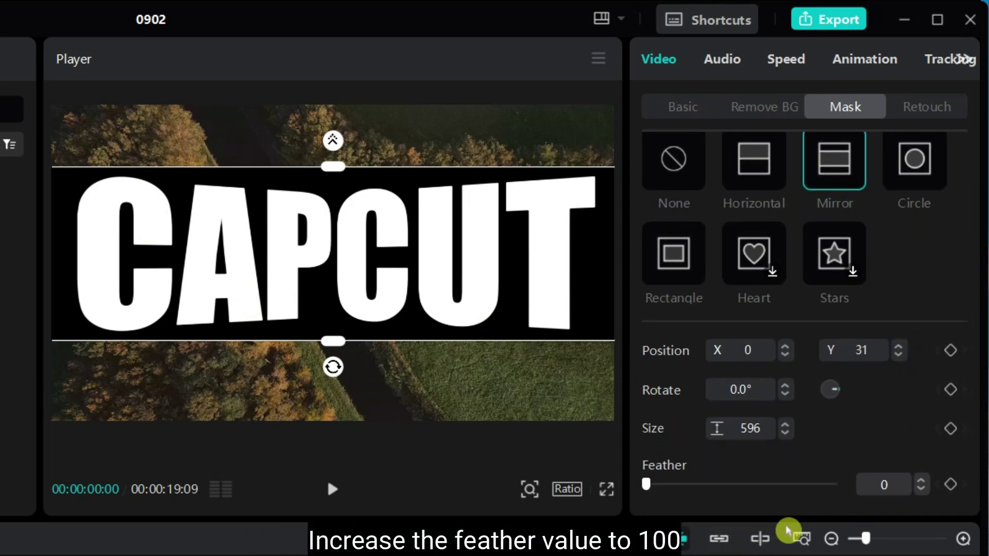
pyautogui.moveTo(646, 486); pyautogui.dragTo(938, 504)
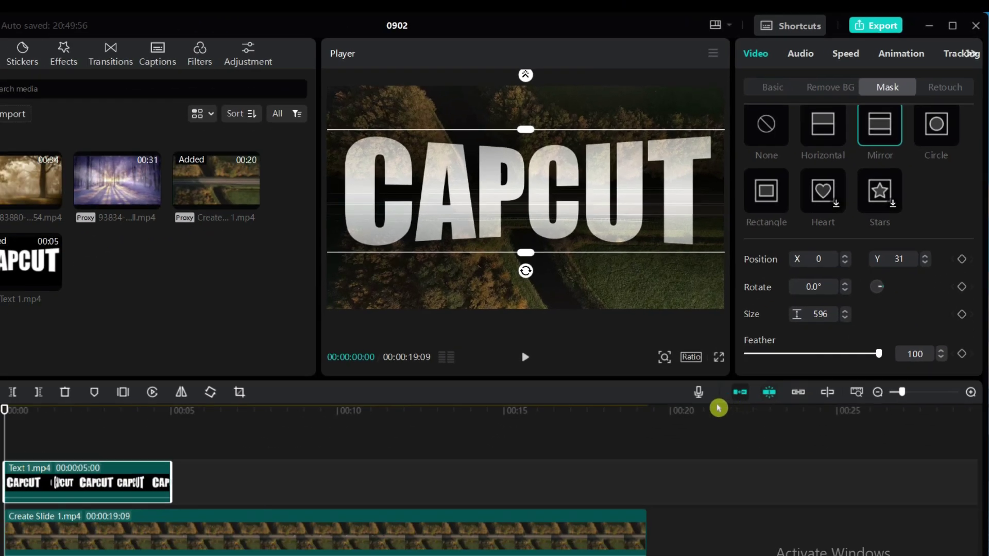
pyautogui.moveTo(118, 364); pyautogui.dragTo(154, 368)
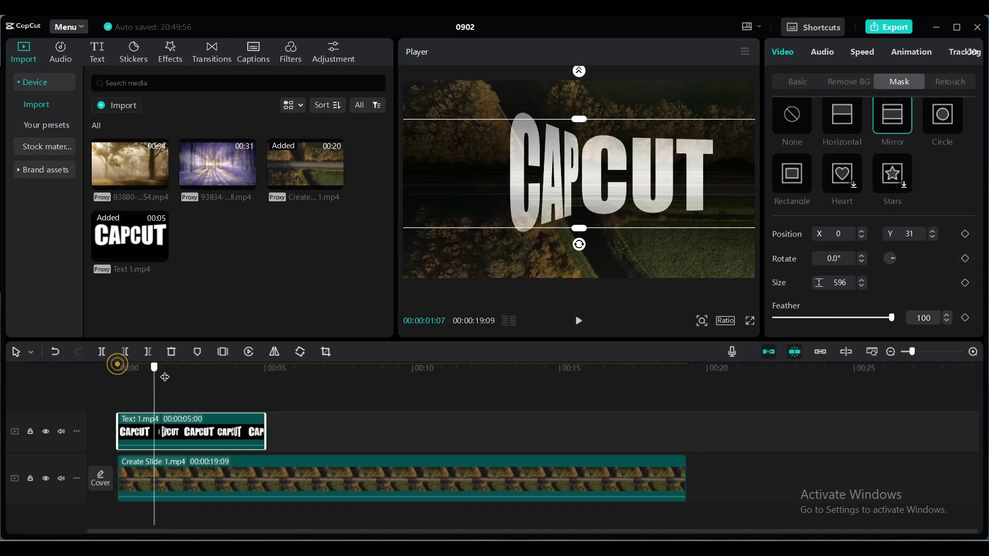
# Step: Set the text video's blend mode to Multiply and view the result full screen
pyautogui.click(116, 376)
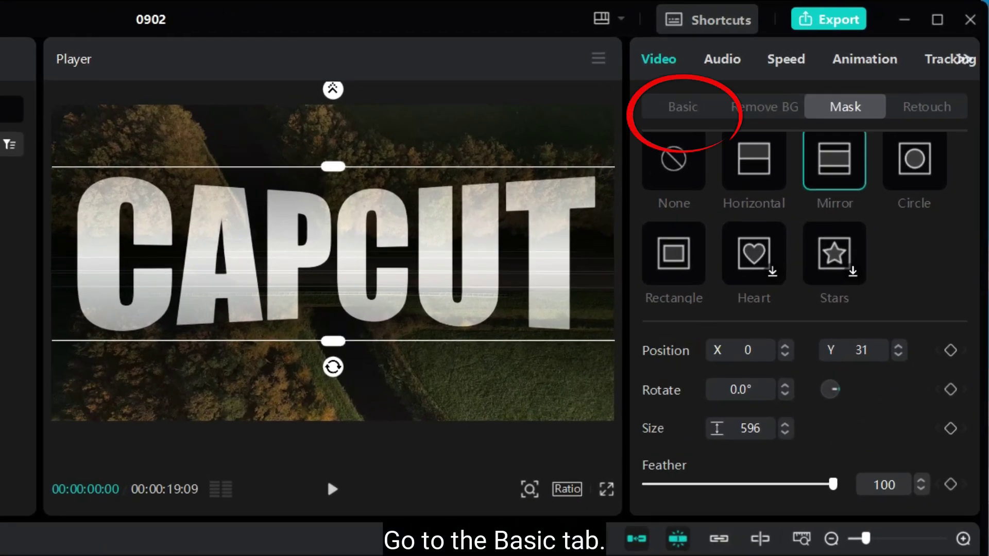
pyautogui.click(690, 110)
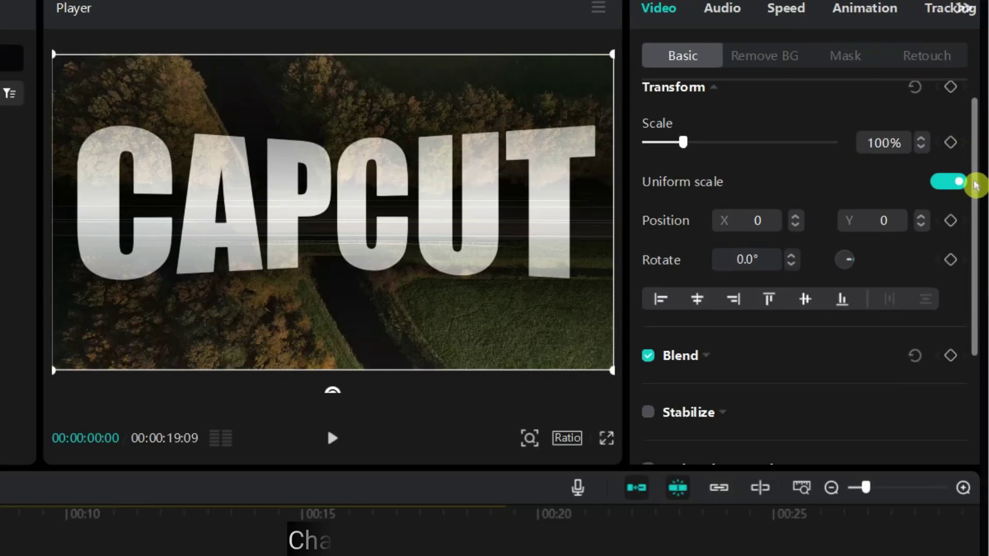
pyautogui.scroll(-3, 775, 316)
pyautogui.click(712, 199)
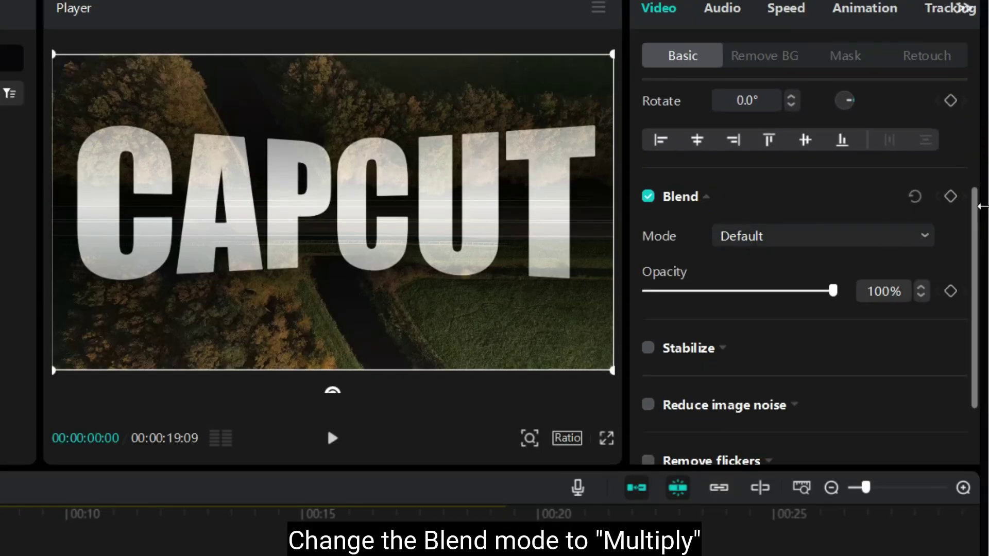
pyautogui.moveTo(979, 212); pyautogui.dragTo(974, 349)
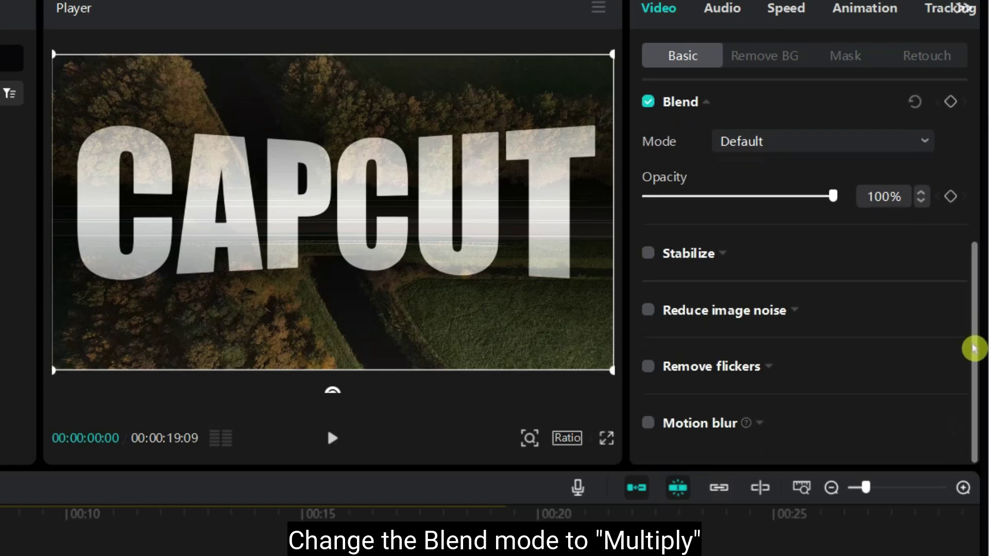
pyautogui.click(926, 144)
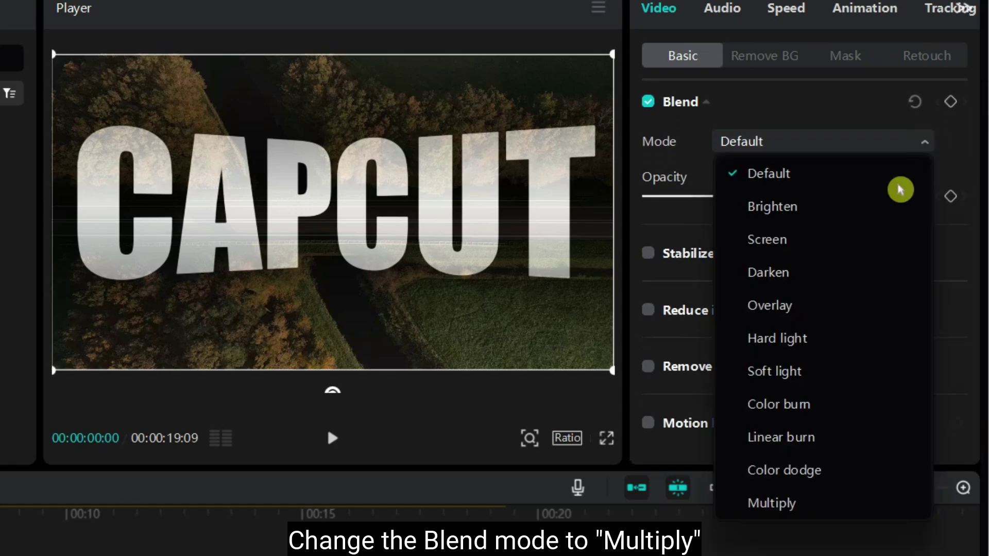
pyautogui.click(816, 511)
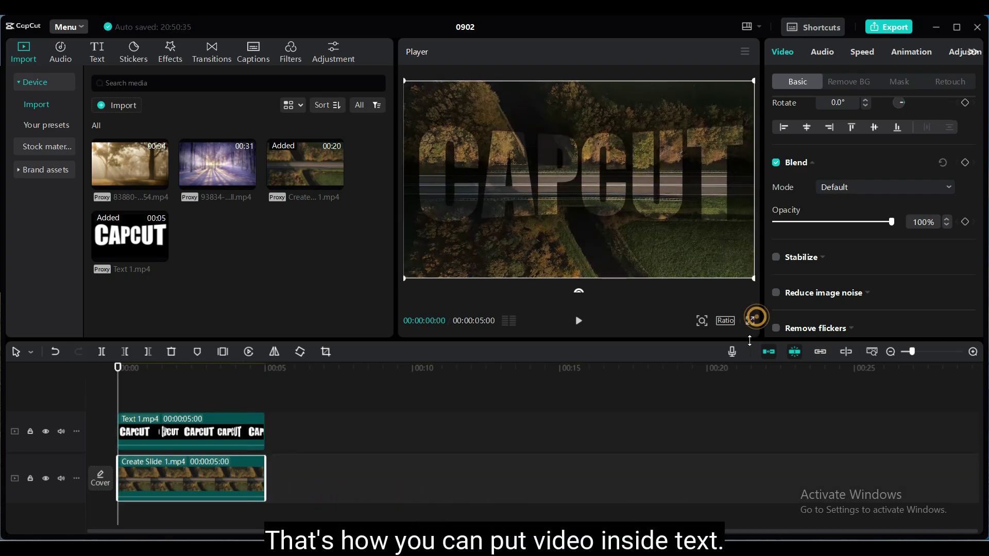
pyautogui.click(750, 321)
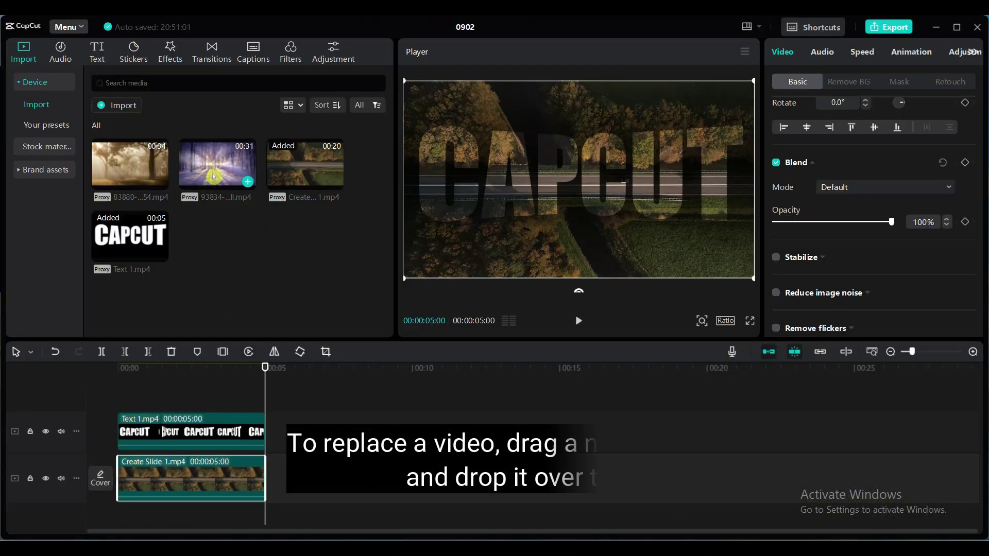
pyautogui.click(214, 177)
pyautogui.moveTo(206, 210); pyautogui.dragTo(147, 471)
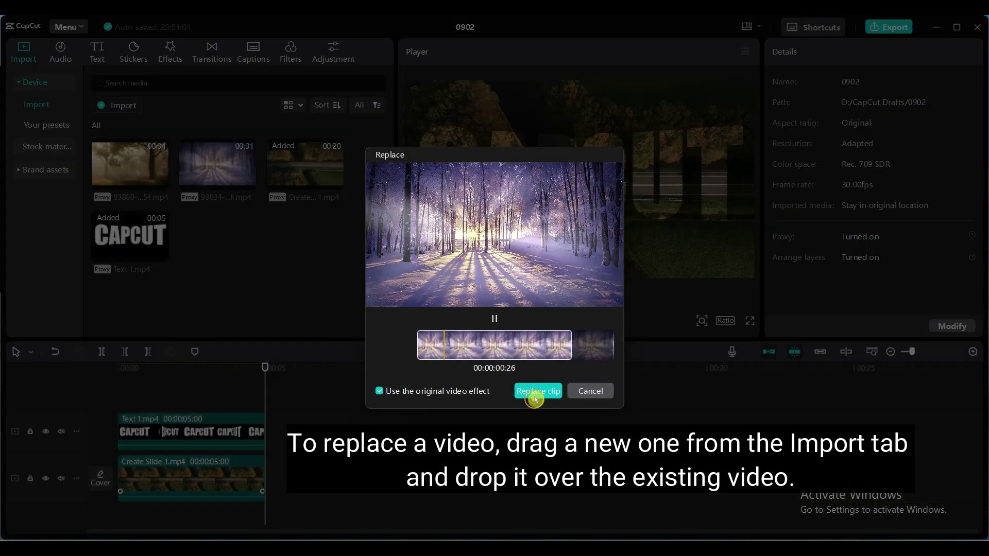
pyautogui.click(536, 393)
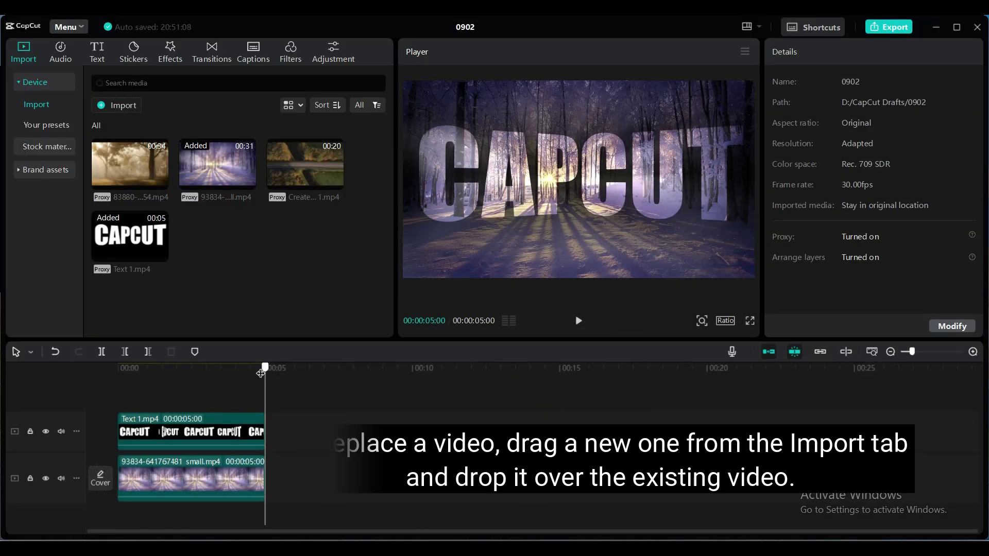
pyautogui.click(750, 320)
pyautogui.click(748, 322)
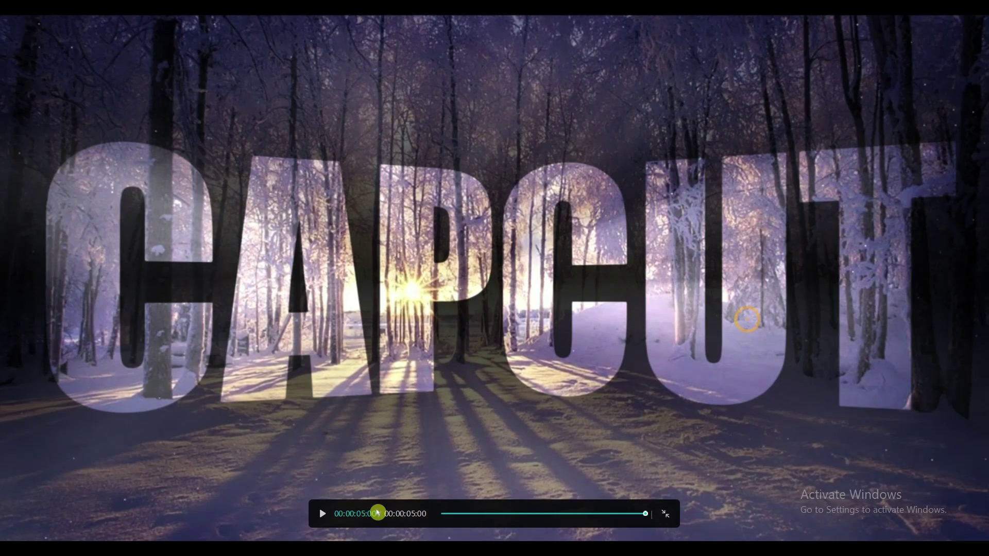
pyautogui.click(321, 517)
pyautogui.click(665, 514)
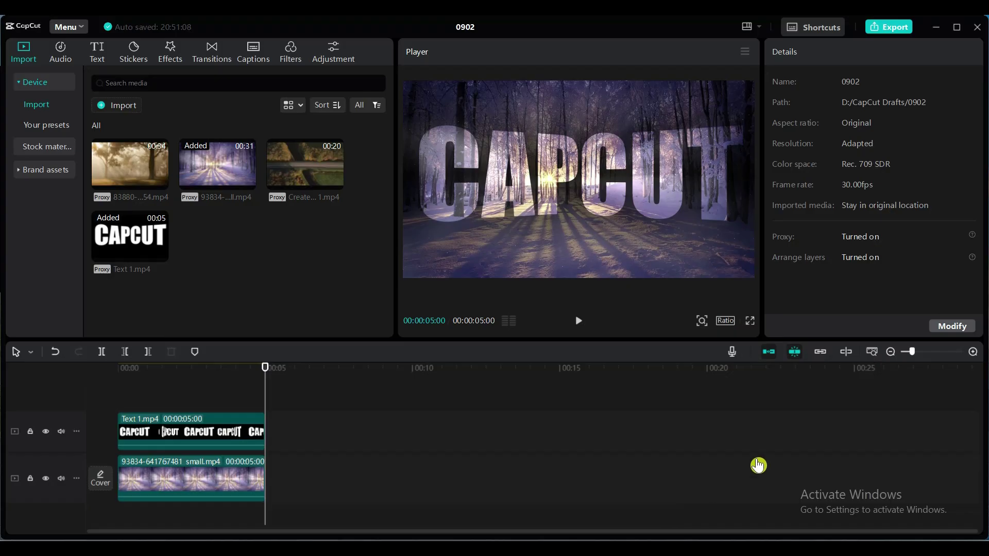